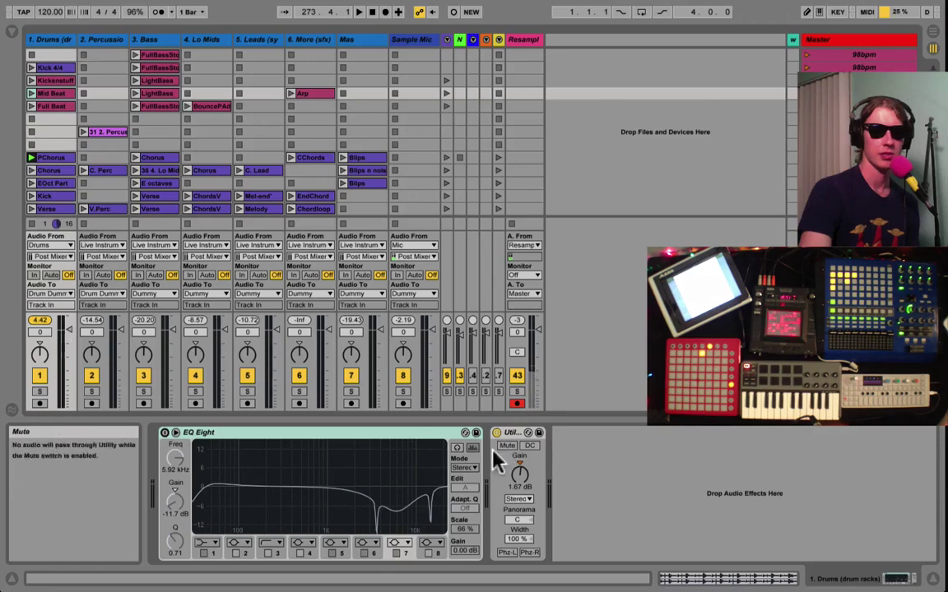
Play the Drums track's clip briefly and stop playback.
key("space")
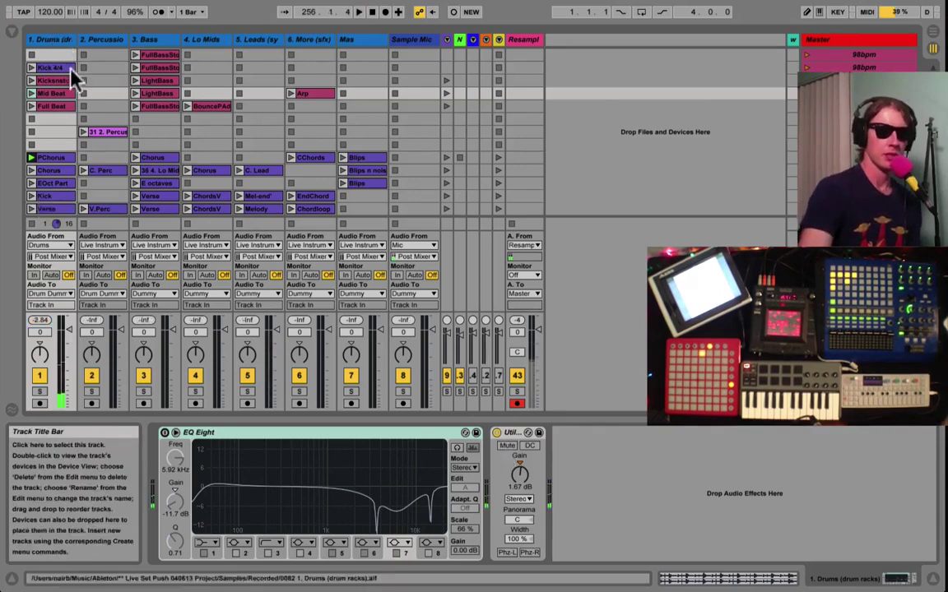
key("space")
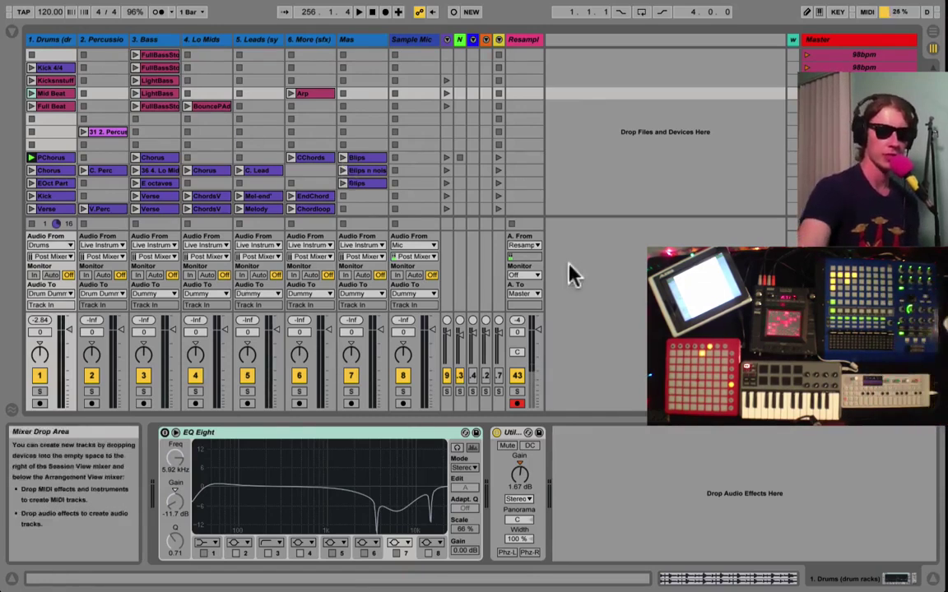
Review the control surfaces and the Track, Sync and Remote settings of the MIDI ports in the preferences, and close them.
key("super+comma")
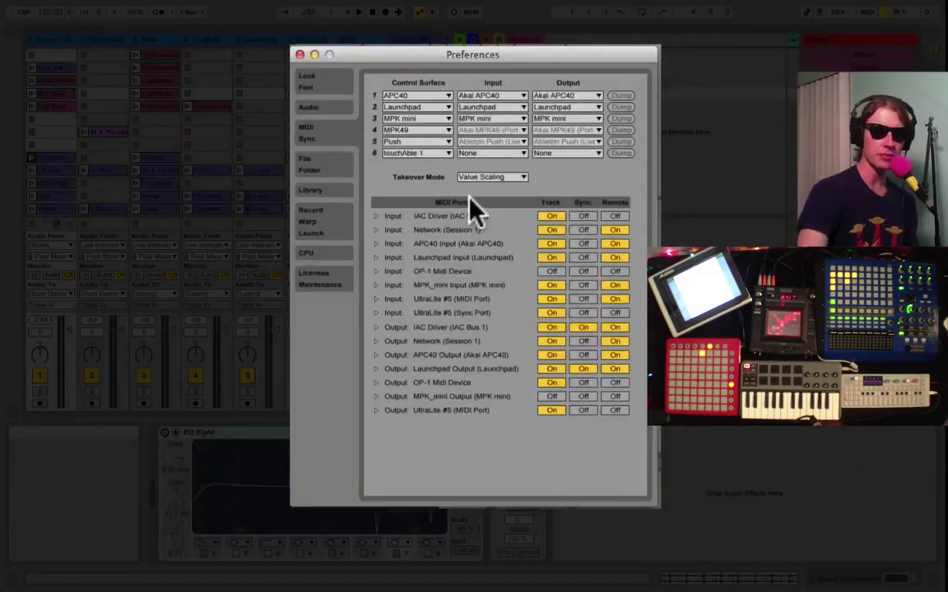
left_click(322, 107)
left_click(326, 134)
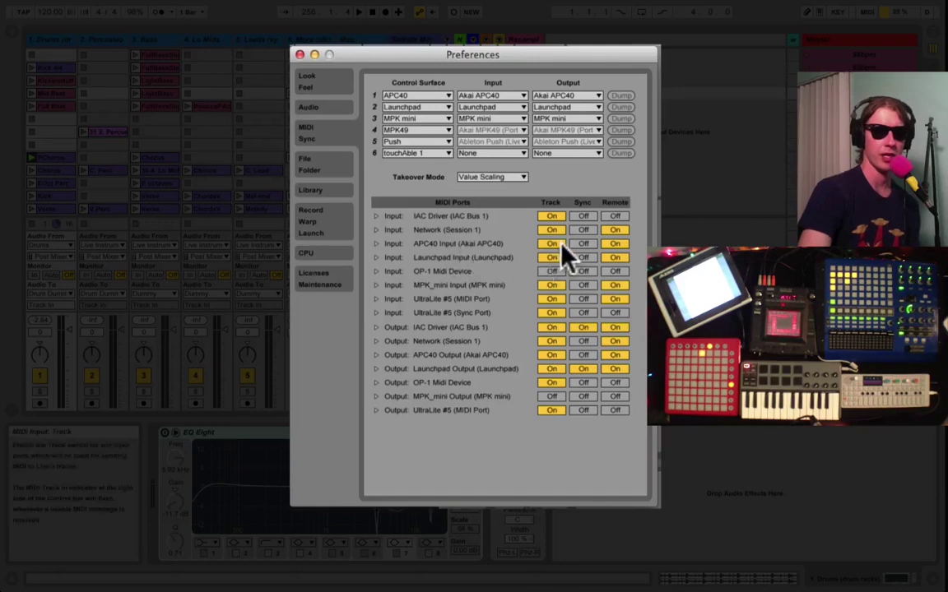
left_click(615, 217)
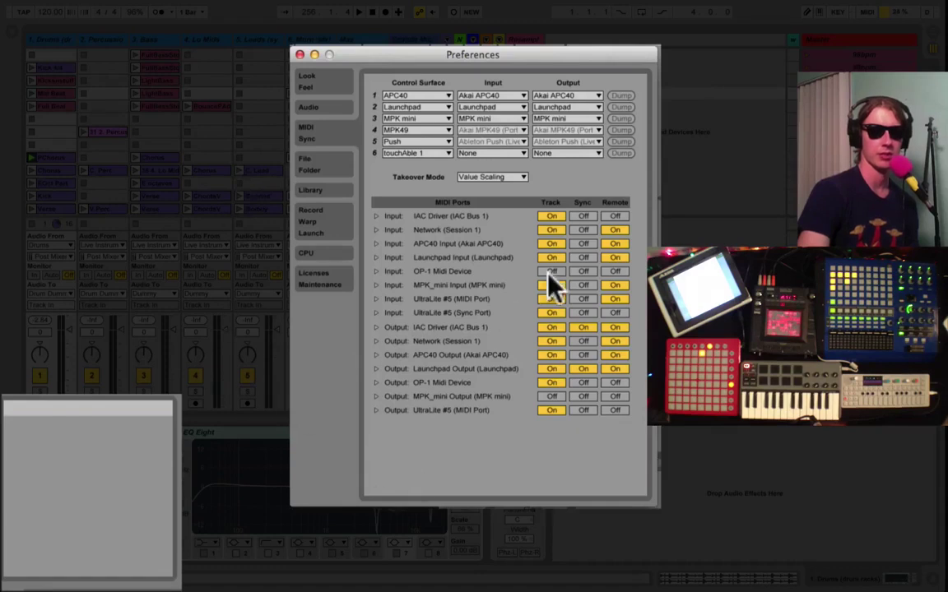
left_click(616, 256)
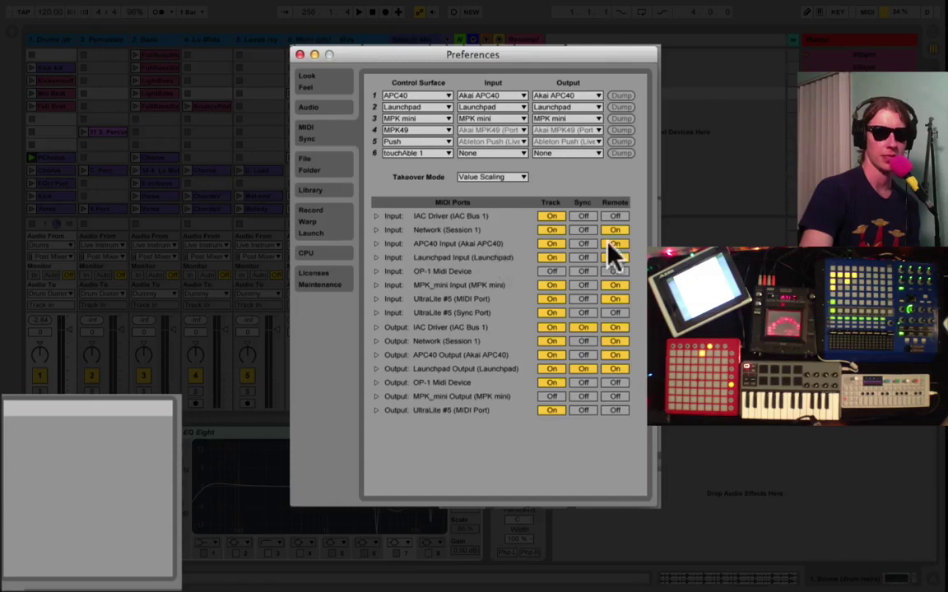
left_click(299, 55)
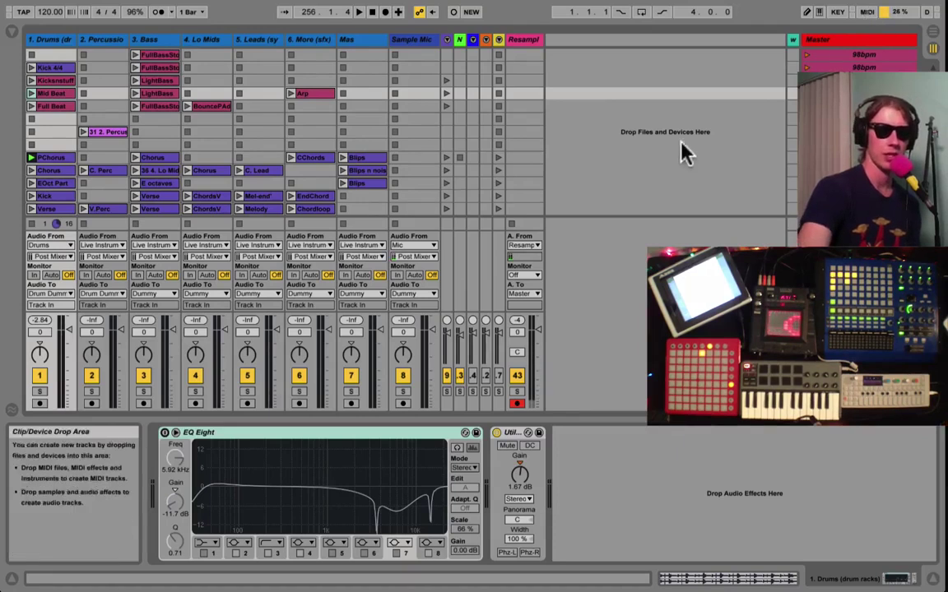
Add the Auto Filter audio effect after Utility in the 1. Drums track's device chain.
key("super+m")
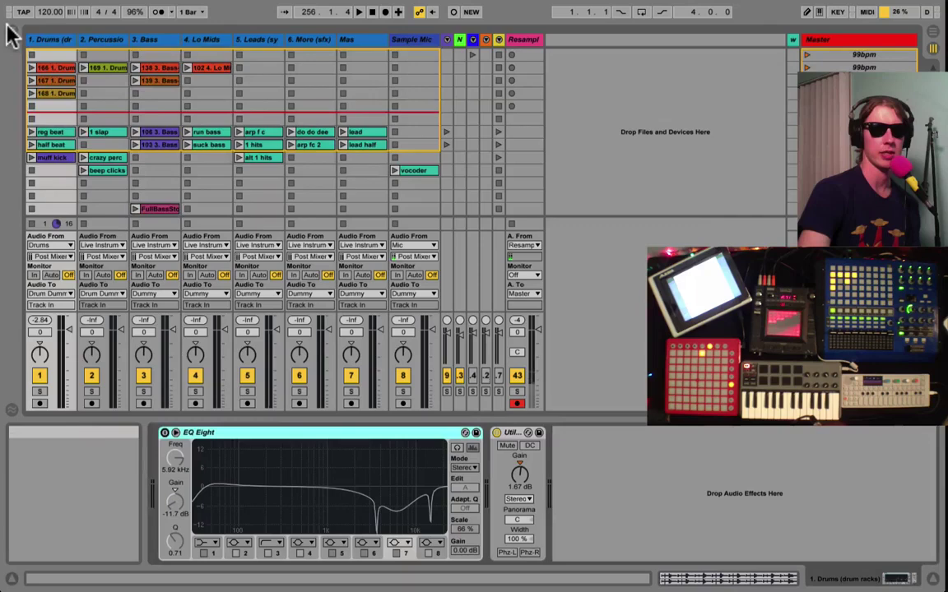
left_click(11, 32)
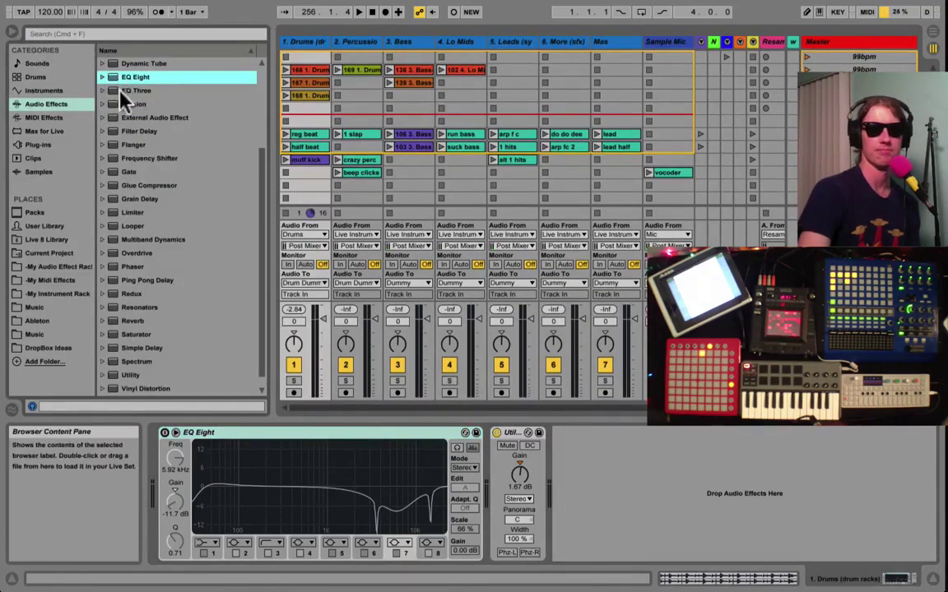
scroll(118, 79, "up", 5)
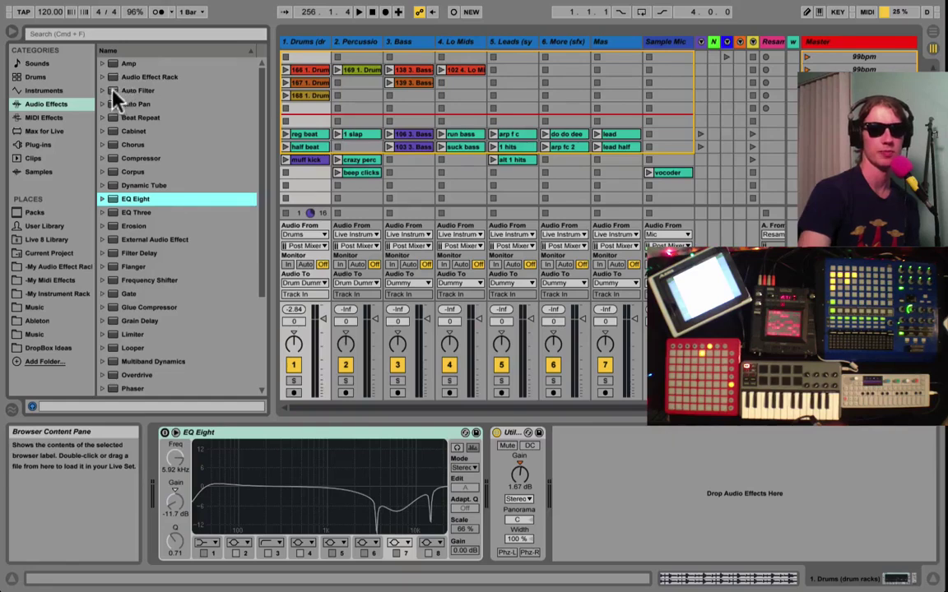
mouse_move(118, 90)
left_mouse_down()
mouse_move(555, 336)
mouse_move(637, 473)
left_mouse_up()
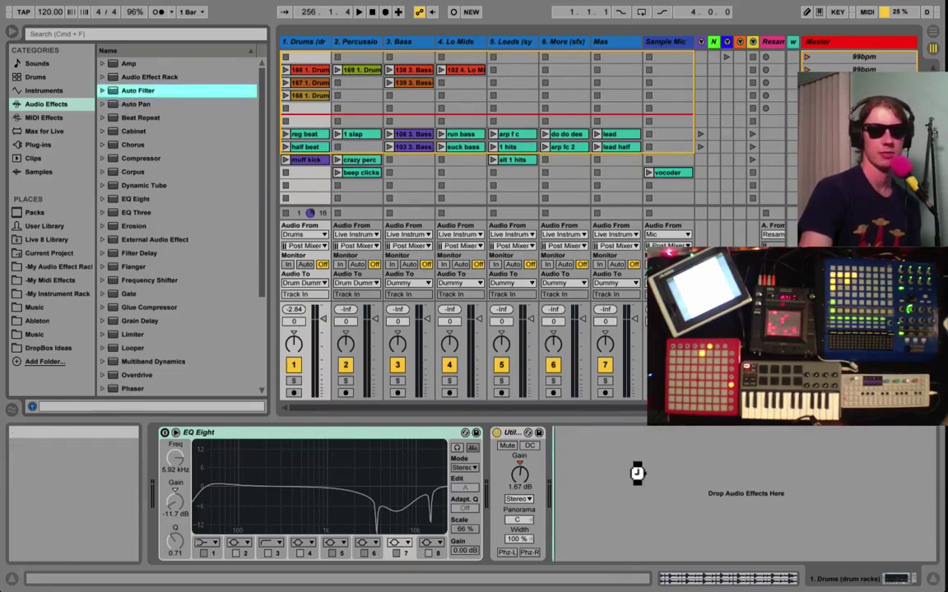
left_click_drag(638, 473, 640, 481)
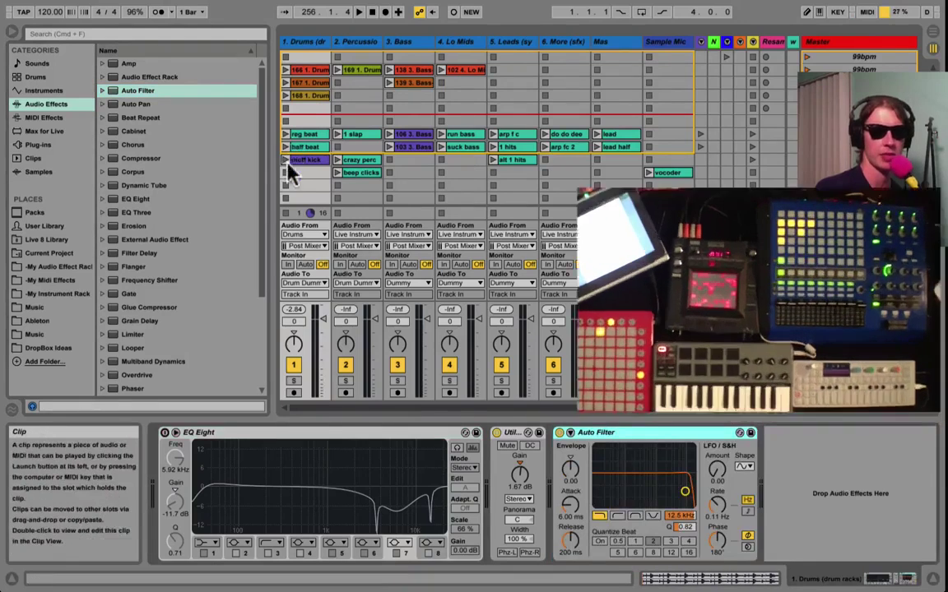
Launch the muff kick clip and raise the Auto Filter's cutoff frequency to 19.9 kHz.
left_click(287, 162)
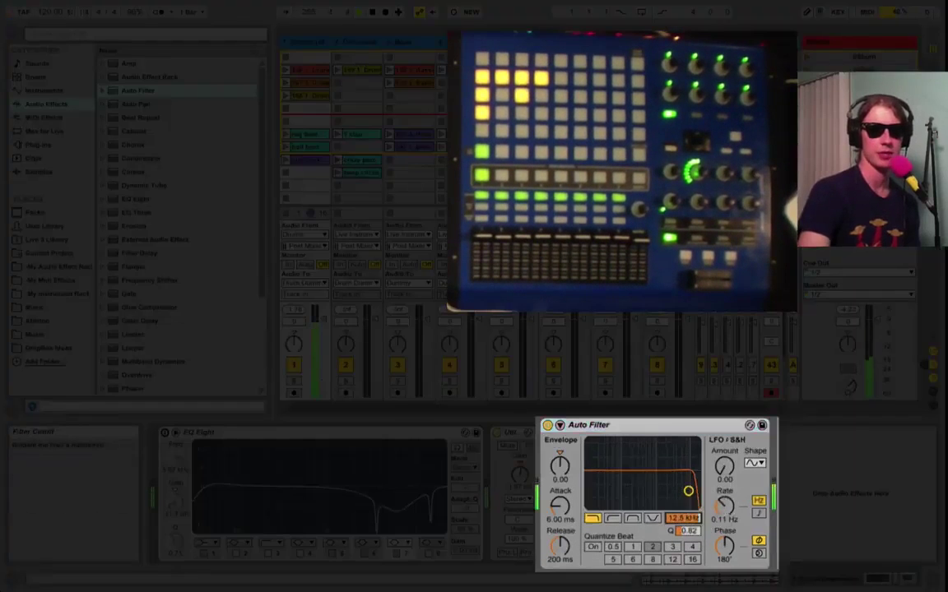
mouse_move(685, 491)
left_mouse_down()
mouse_move(629, 491)
mouse_move(696, 491)
mouse_move(696, 522)
mouse_move(632, 491)
mouse_move(696, 491)
left_mouse_up()
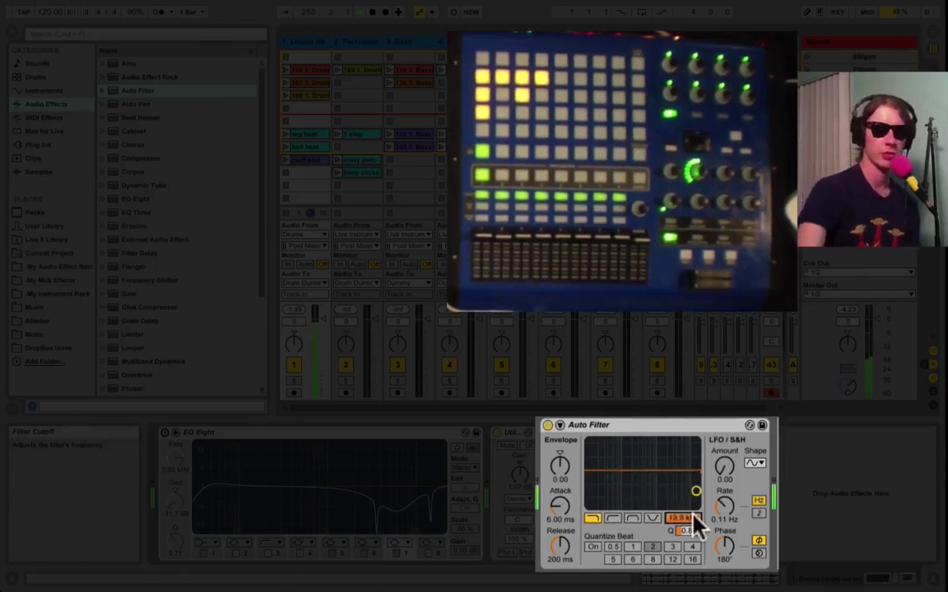
MIDI-map the Auto Filter's cutoff frequency to CC 48 and its Q to CC 49 on channel 1.
key("ctrl+m")
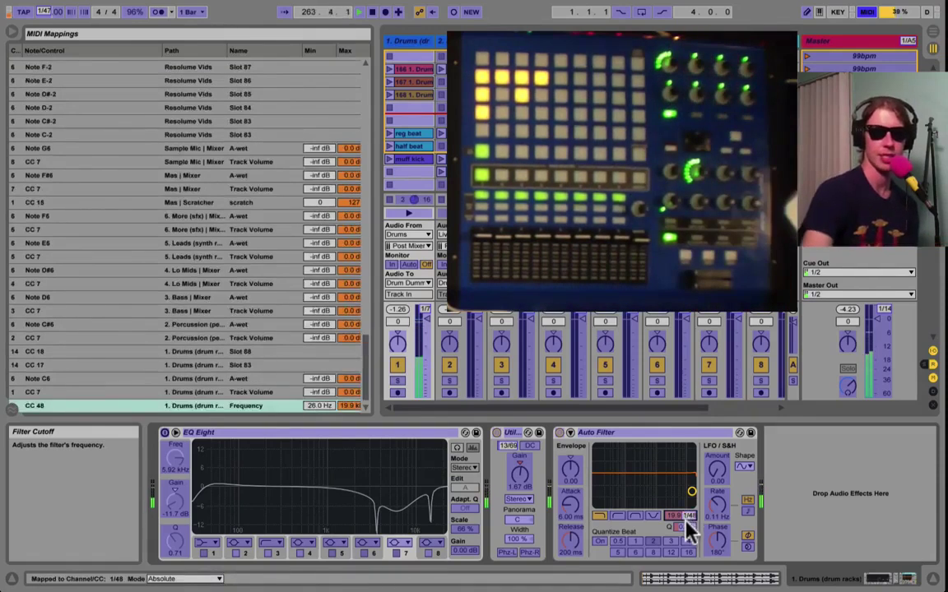
left_click(686, 523)
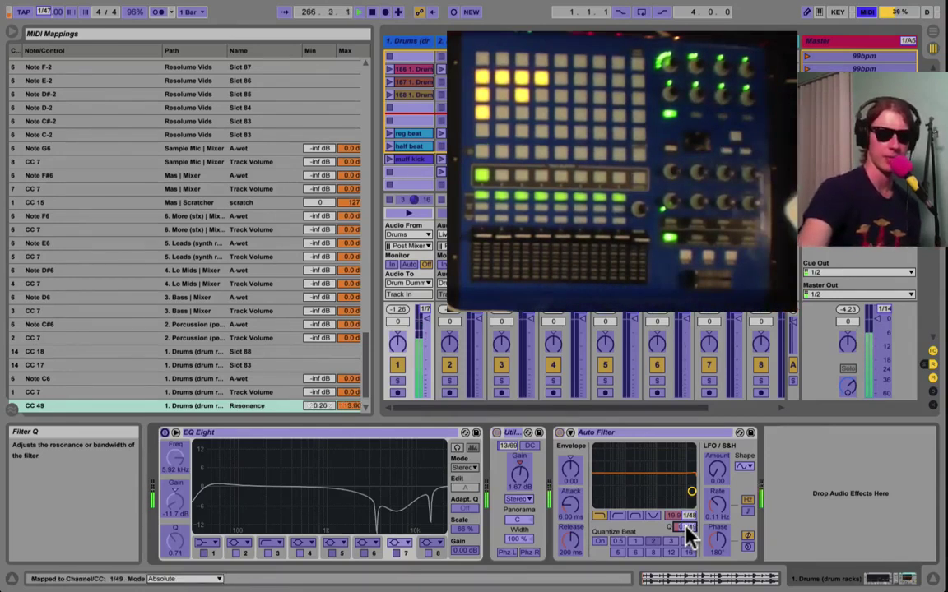
key("super+m")
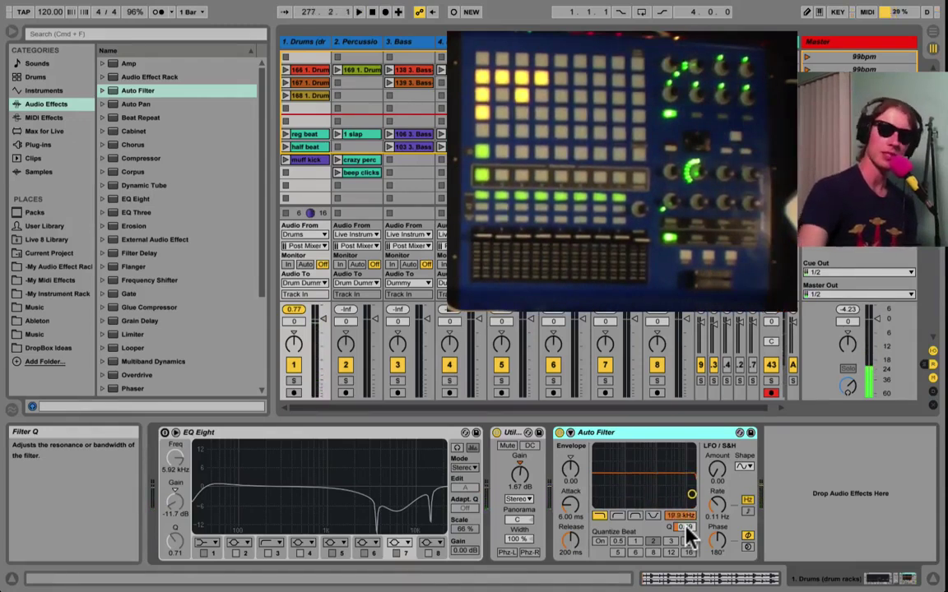
Examine the MIDI mapping list to locate the entry for the Auto Filter's cutoff frequency.
key("super+m")
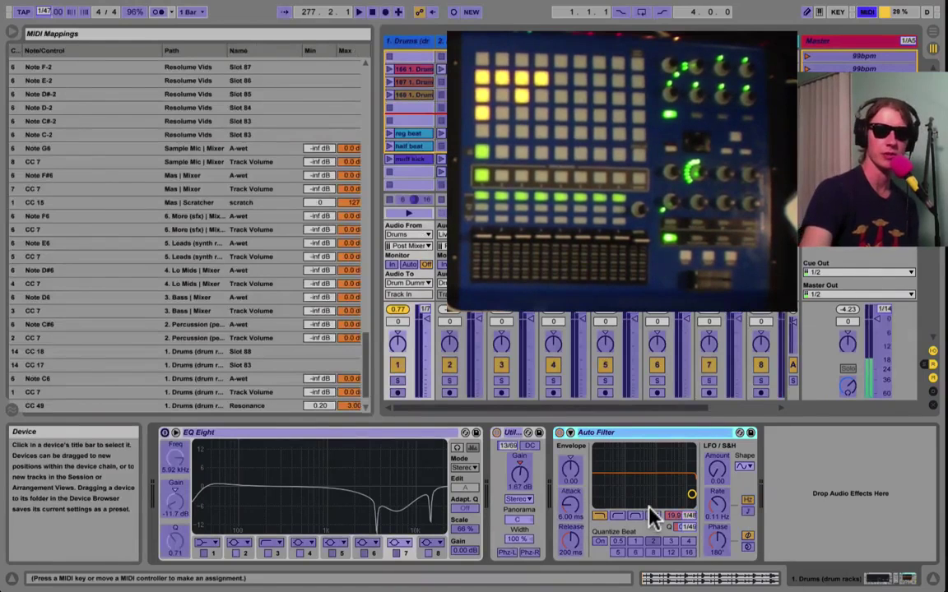
left_click(675, 517)
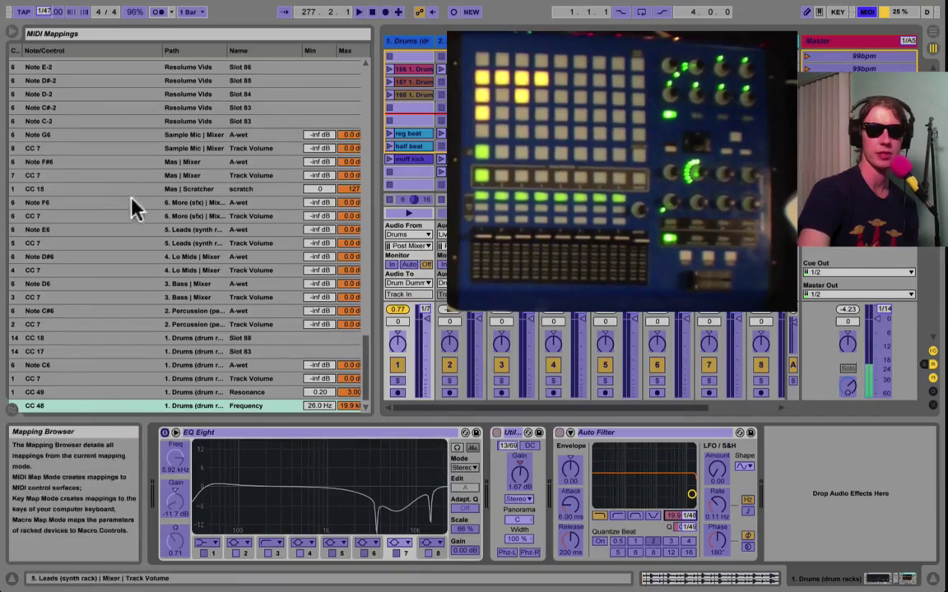
scroll(124, 178, "up", 10)
scroll(124, 178, "down", 10)
scroll(123, 178, "up", 10)
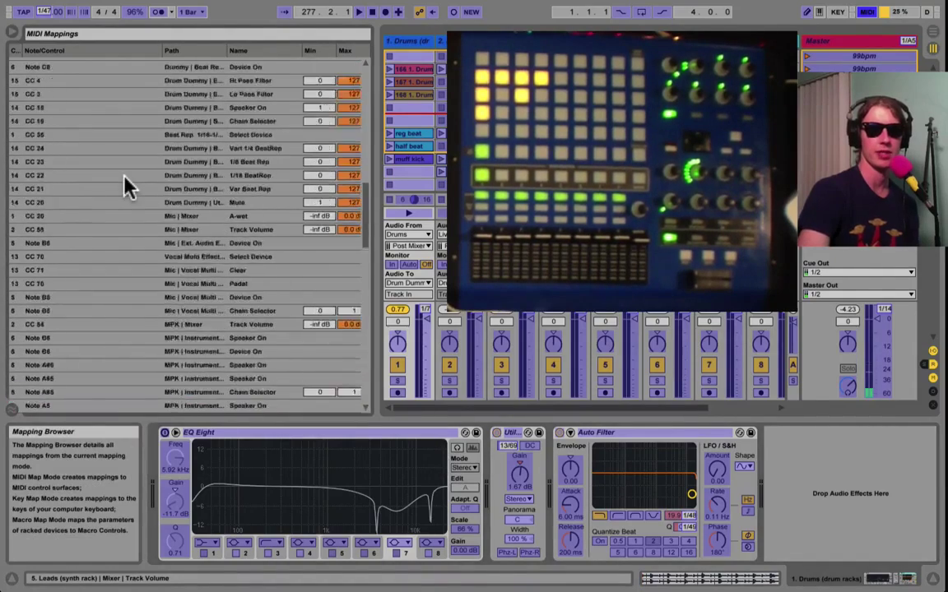
scroll(128, 185, "down", 10)
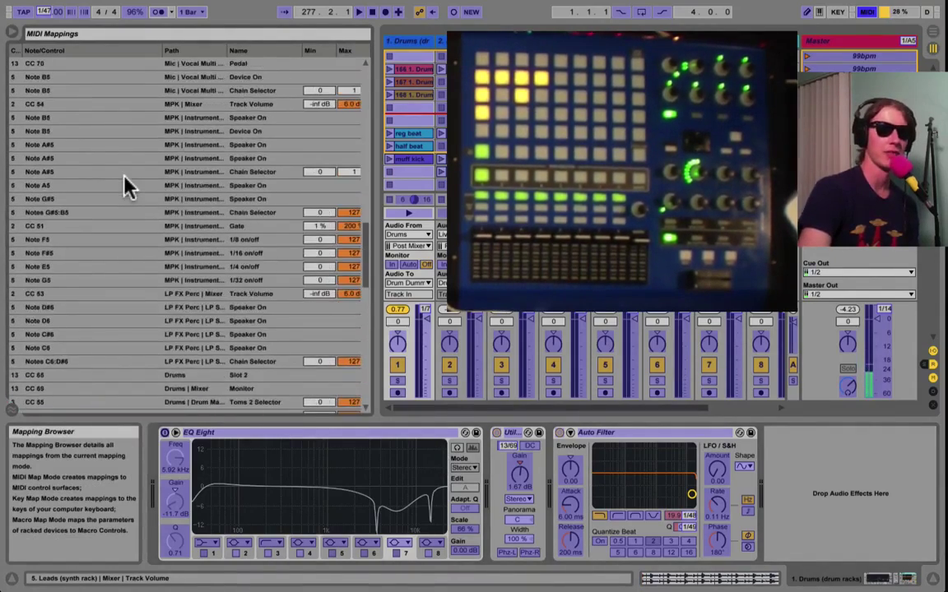
scroll(123, 185, "down", 10)
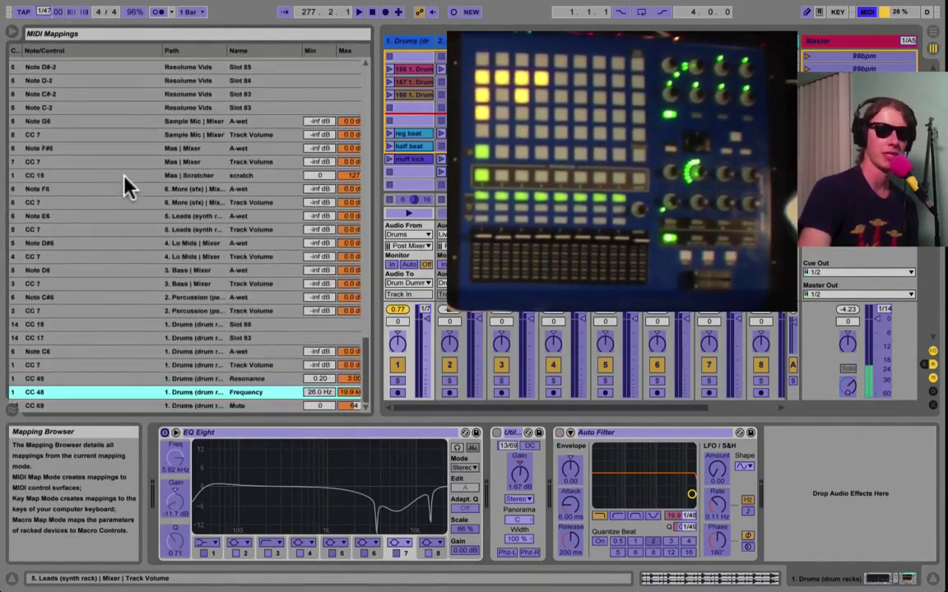
Sort the MIDI mappings by path and widen the Path column so the full device names fit.
left_click(673, 518)
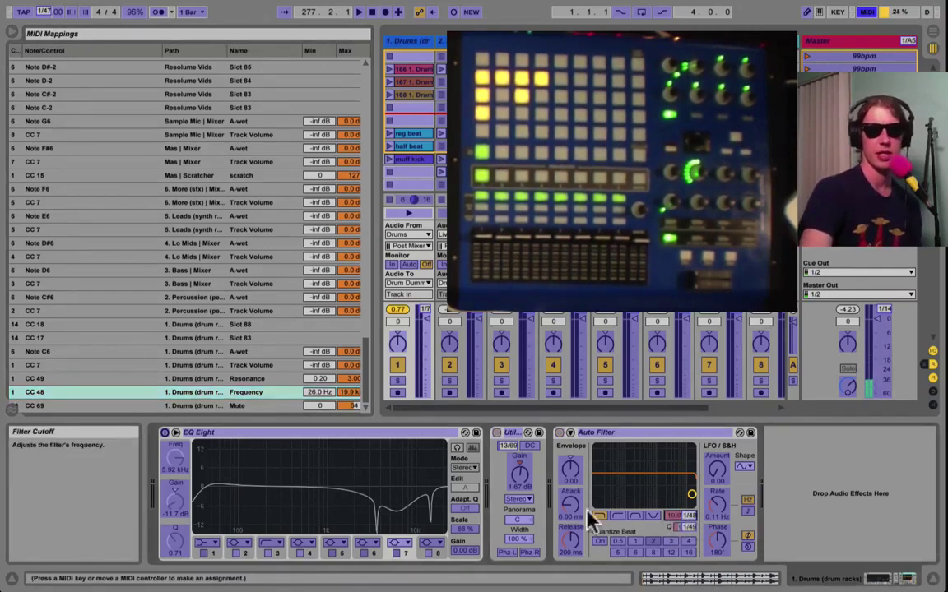
left_click(162, 50)
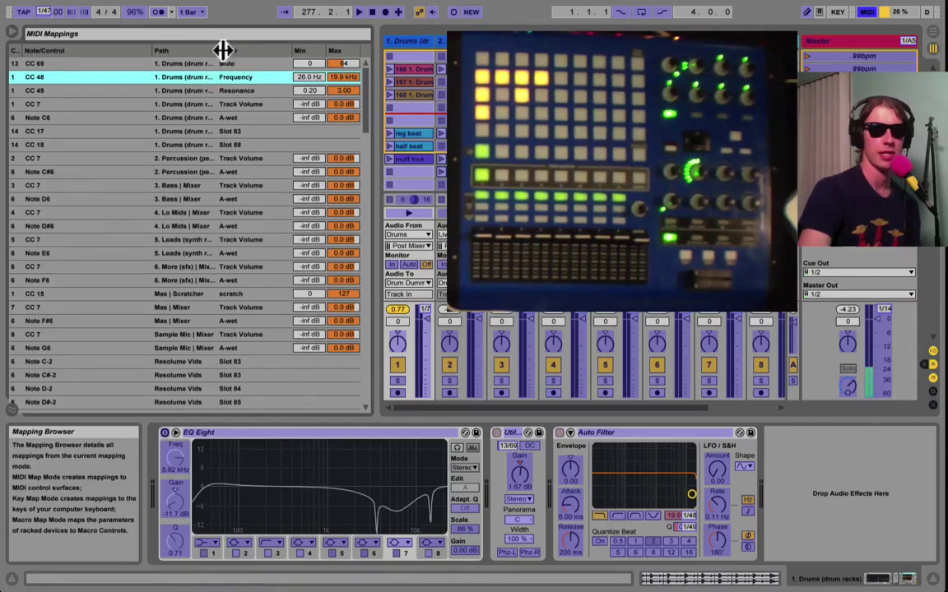
left_click_drag(219, 47, 290, 50)
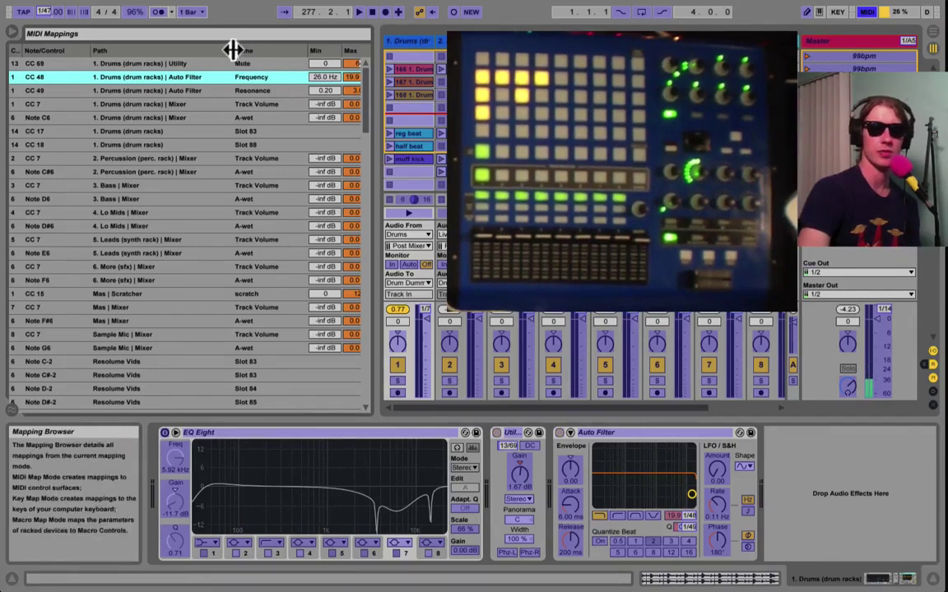
left_click_drag(233, 50, 206, 50)
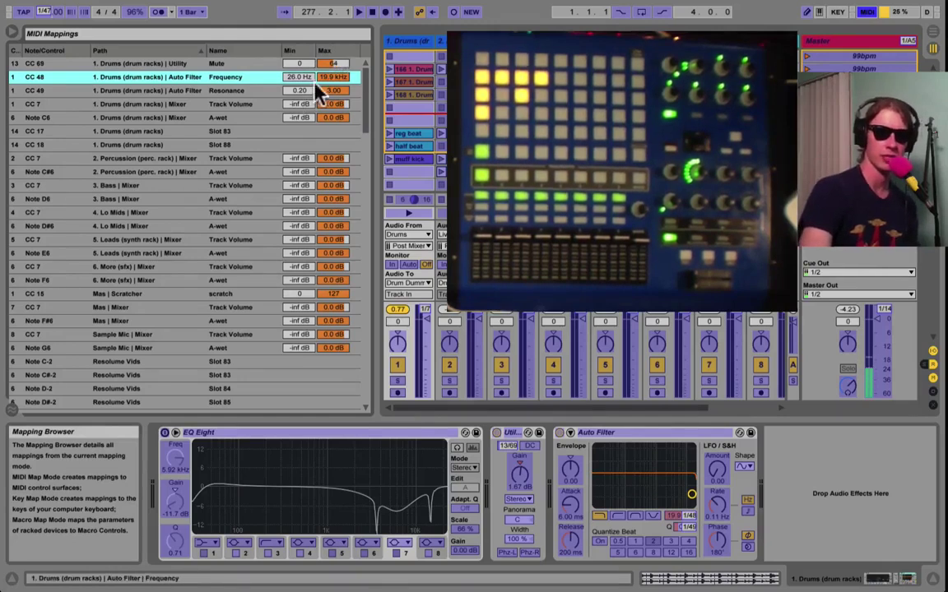
Set the minimum of the Auto Filter's Frequency mapping to 298 Hz and leave MIDI mapping mode.
left_click_drag(333, 78, 333, 115)
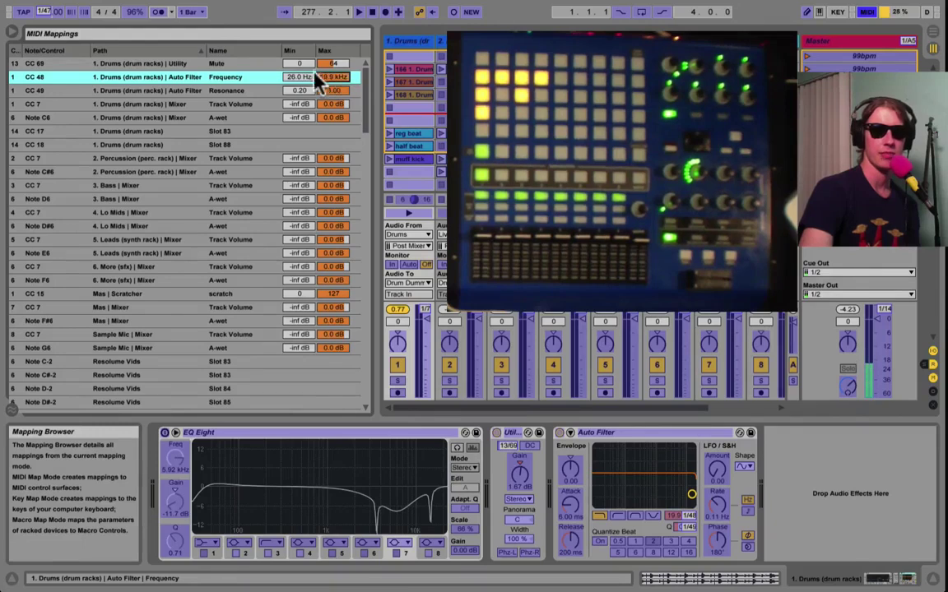
left_click_drag(303, 76, 303, 72)
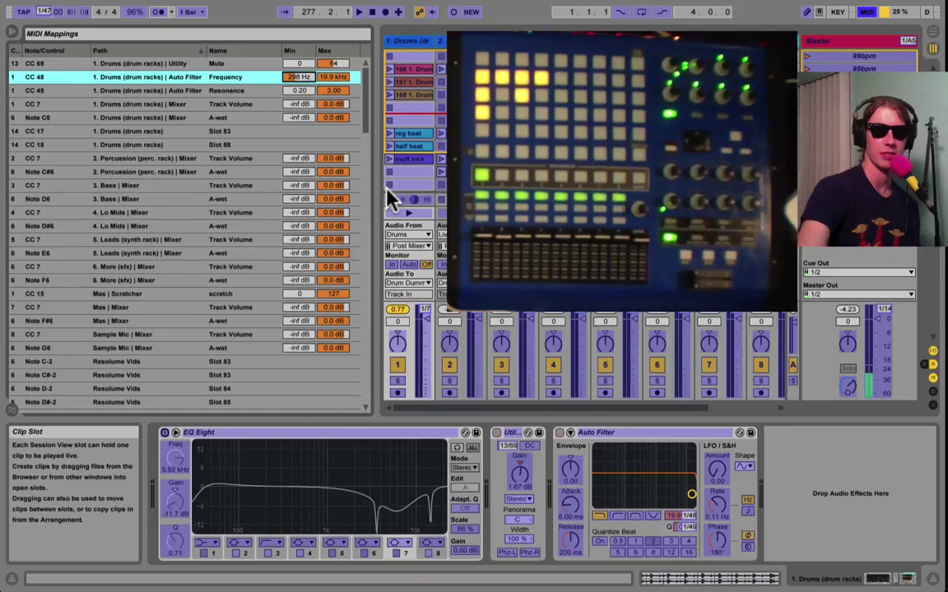
key("super+m")
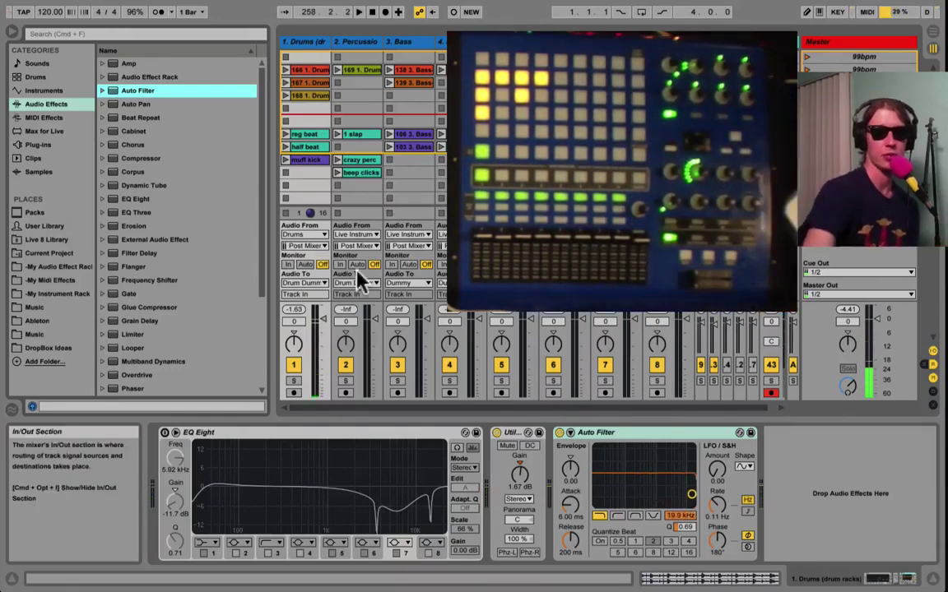
MIDI-map the Auto Filter's LFO Amount to CC 50 and its LFO Rate to CC 51 on channel 1.
key("super+m")
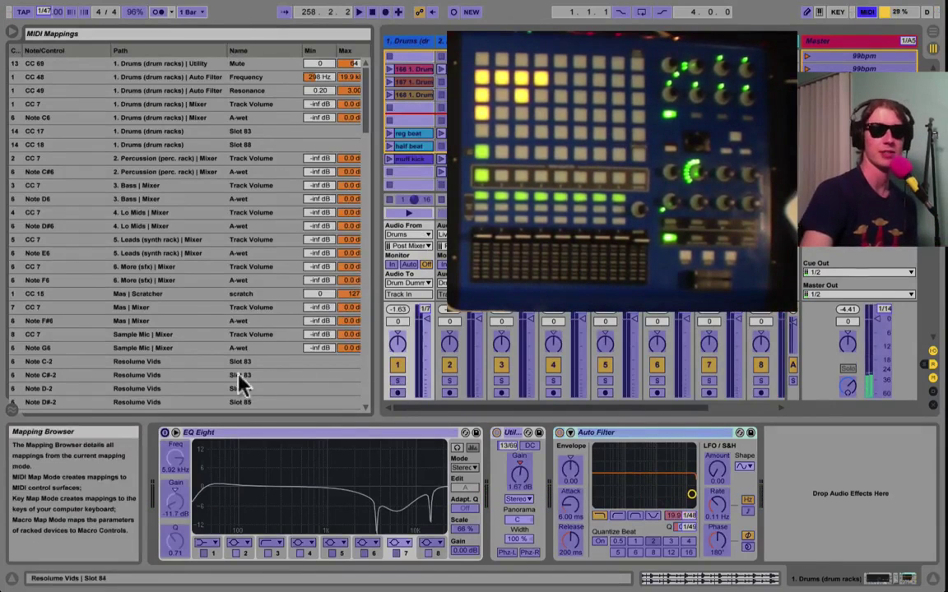
left_click(680, 518)
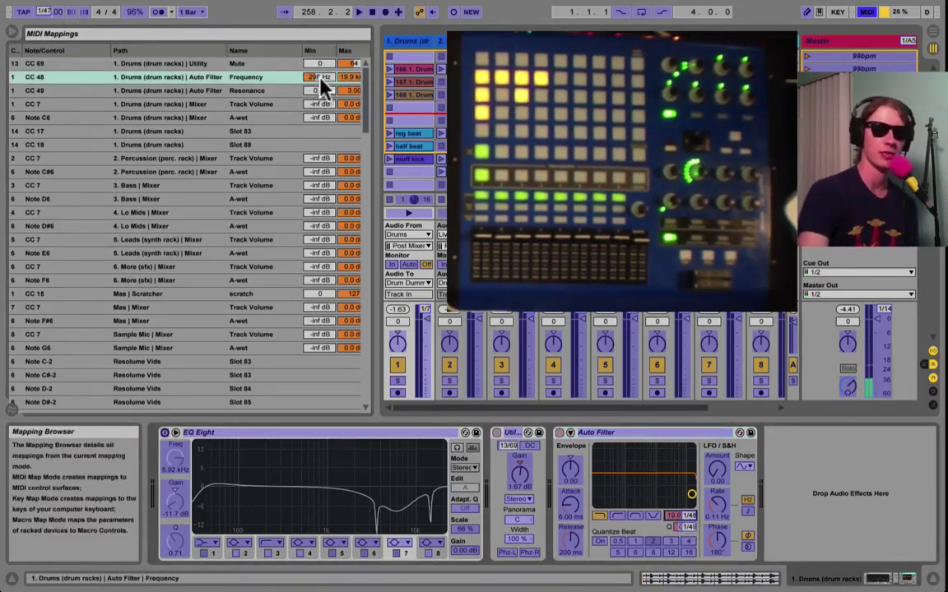
left_click(260, 75)
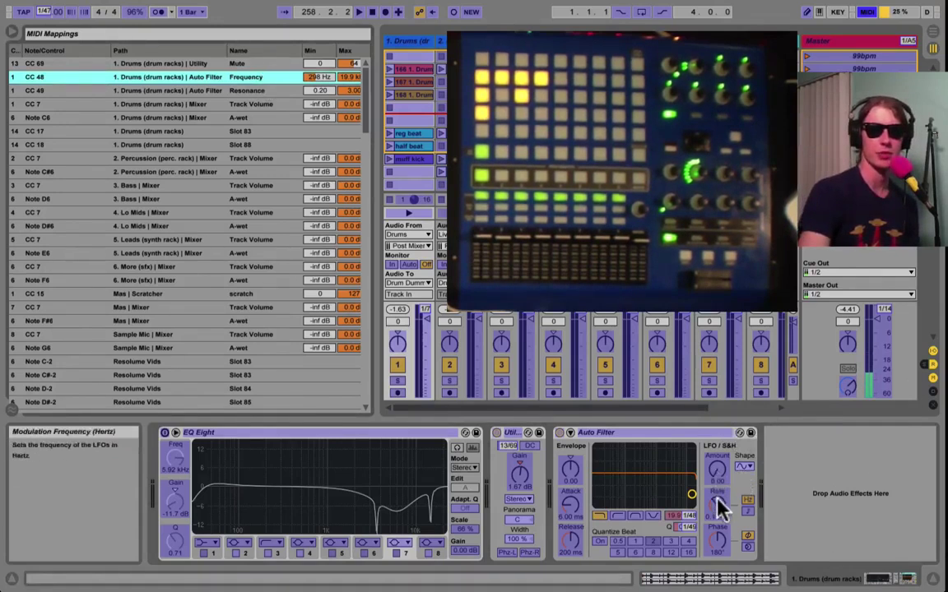
left_click(718, 474)
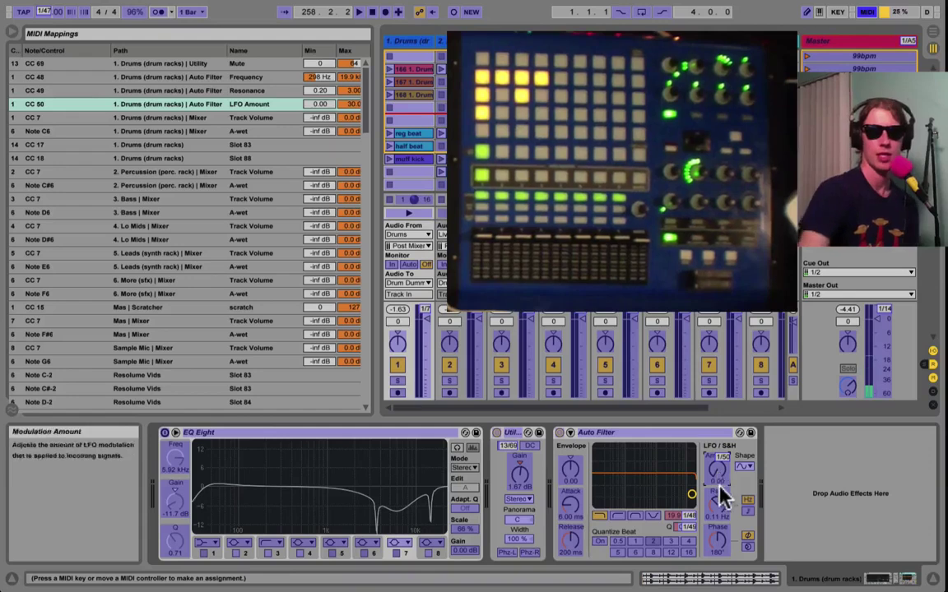
left_click(717, 501)
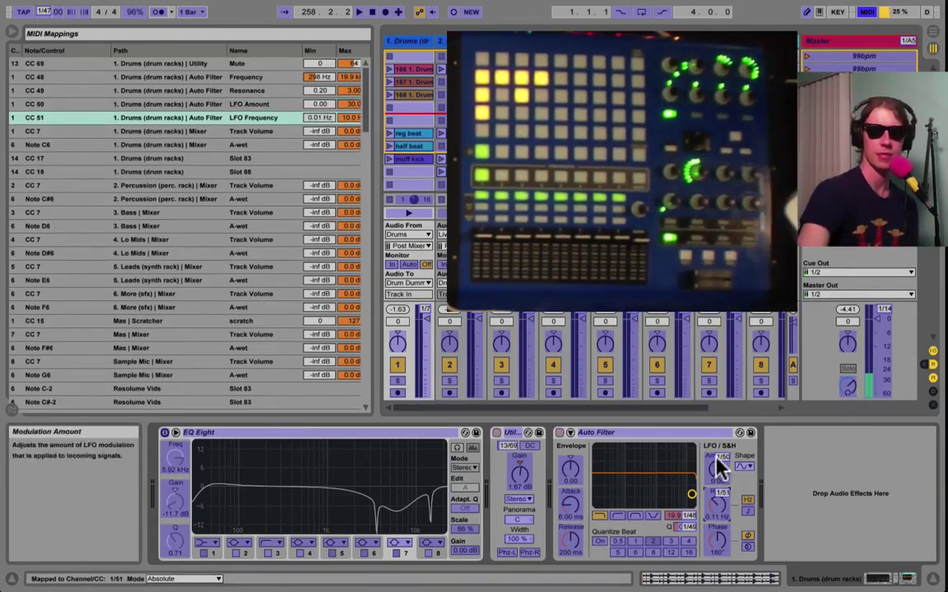
key("ctrl+m")
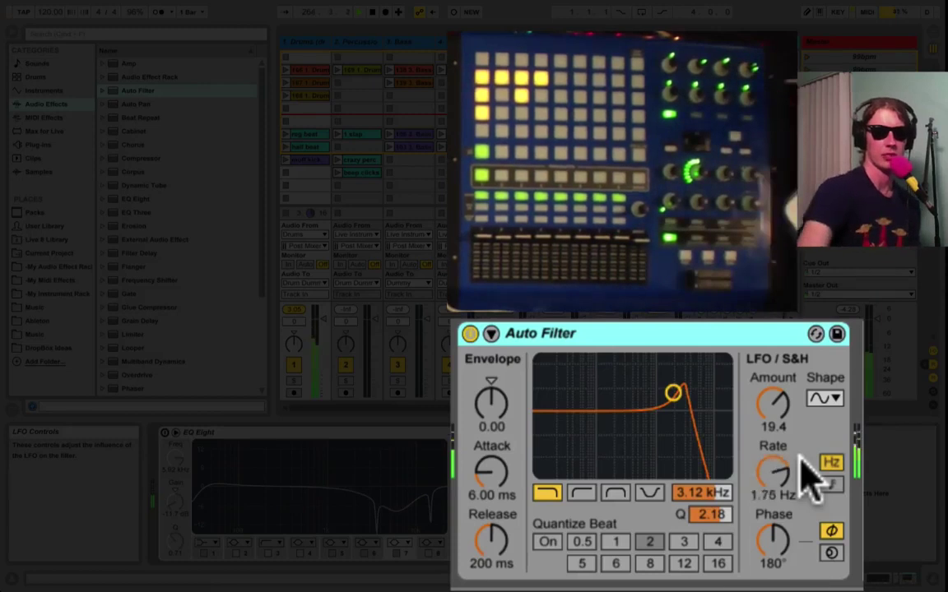
Limit the Auto Filter's LFO Frequency mapping to a range of 0.17 Hz to 4.70 Hz and leave MIDI mapping mode.
key("ctrl+m")
left_click(716, 505)
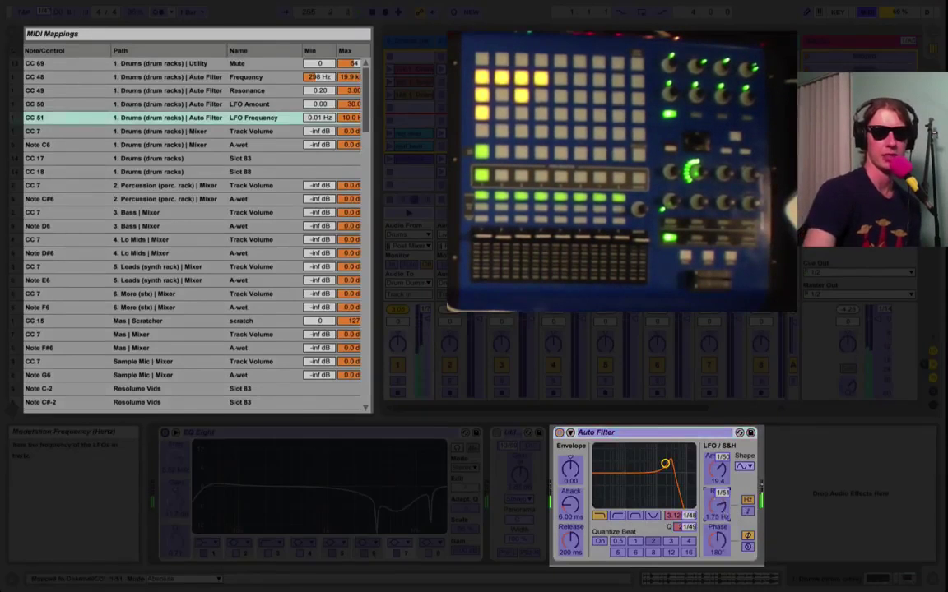
left_click(317, 124)
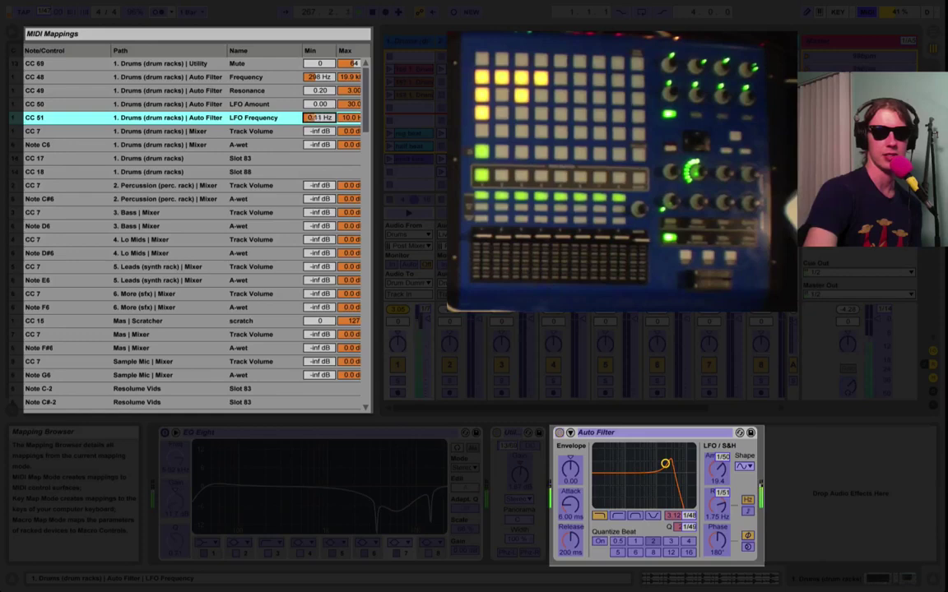
left_click_drag(349, 122, 349, 90)
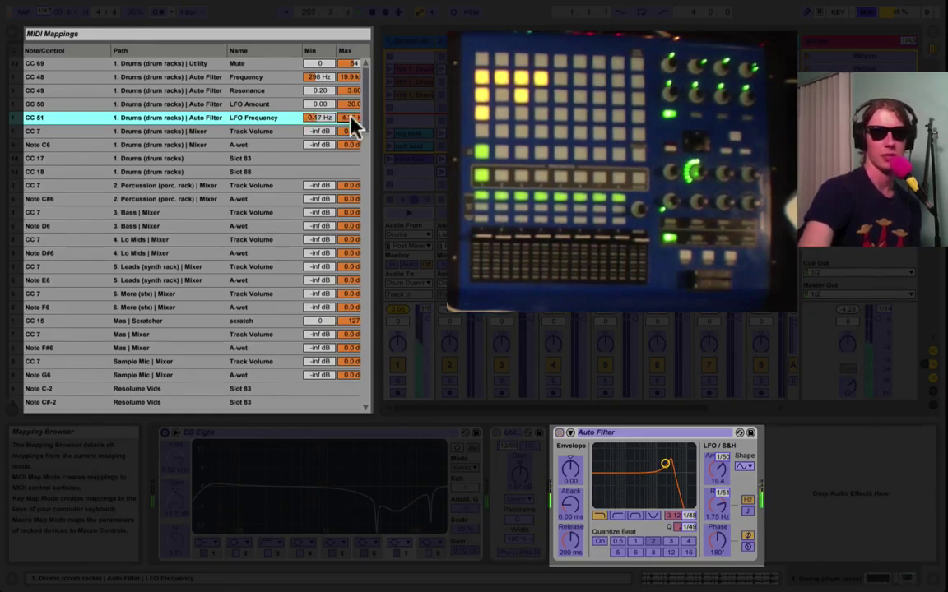
key("ctrl+m")
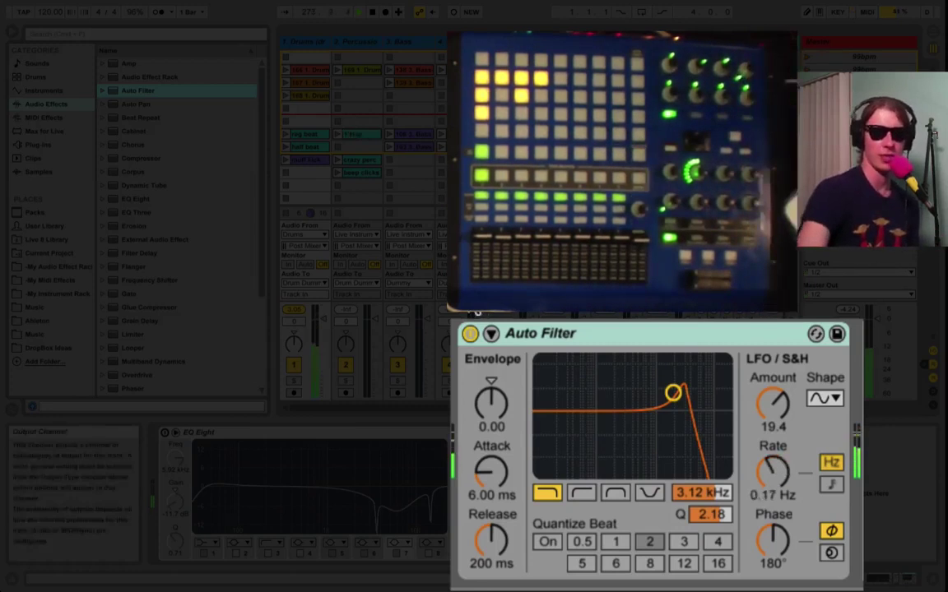
key("super+m")
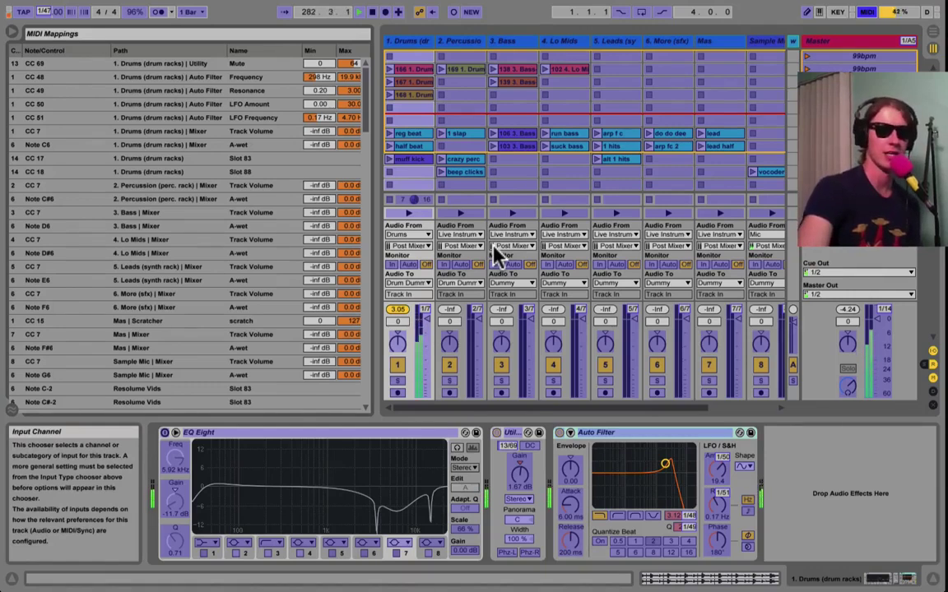
key("super+m")
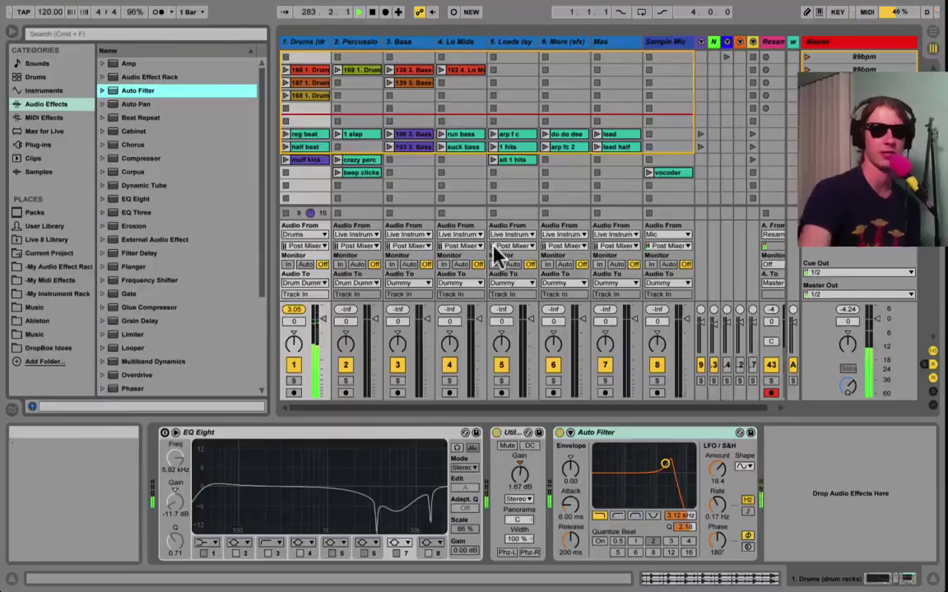